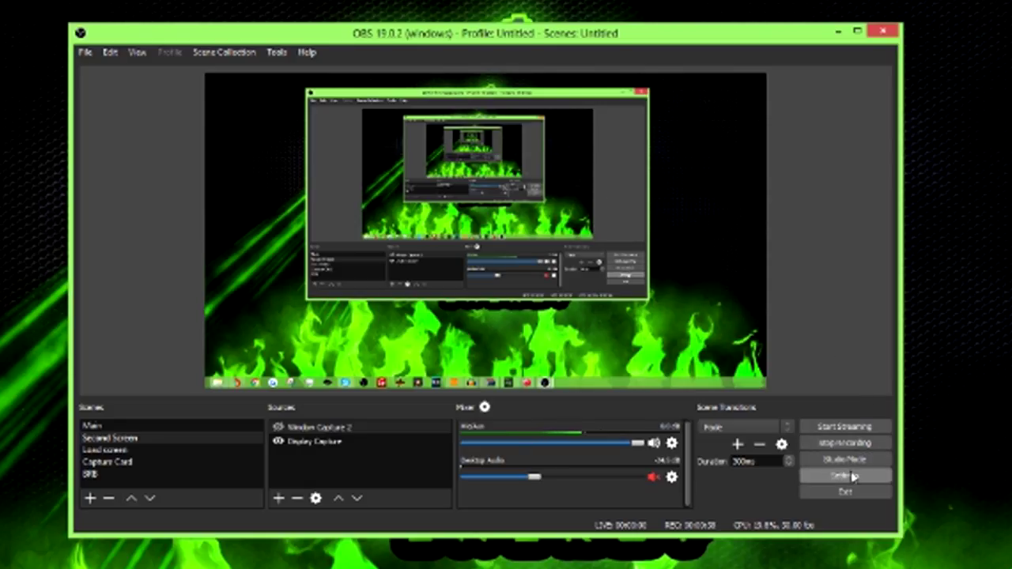
Step: Open the recording output settings and set the video bitrate to 30000
left_click(844, 475)
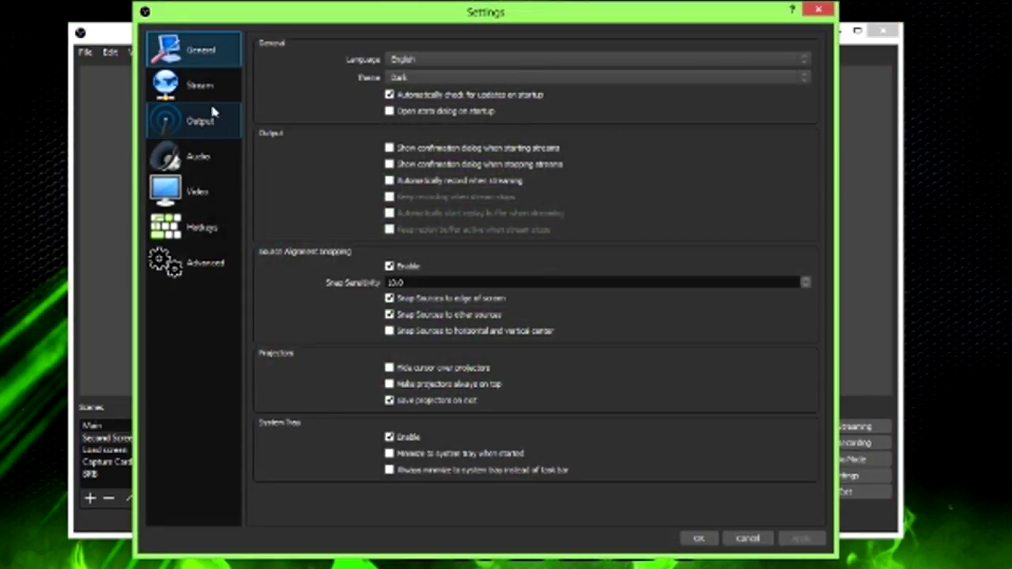
left_click(230, 115)
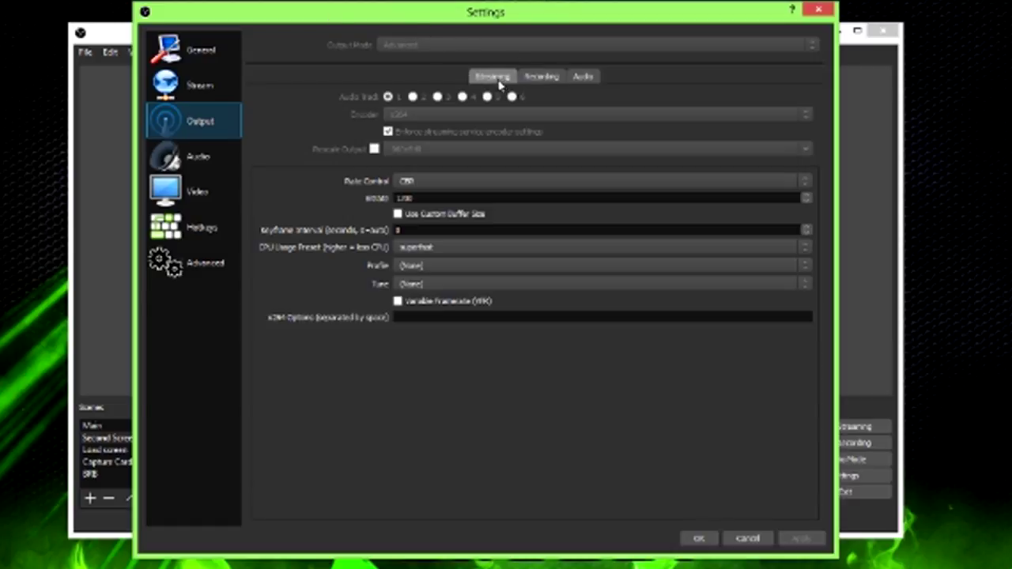
left_click(542, 77)
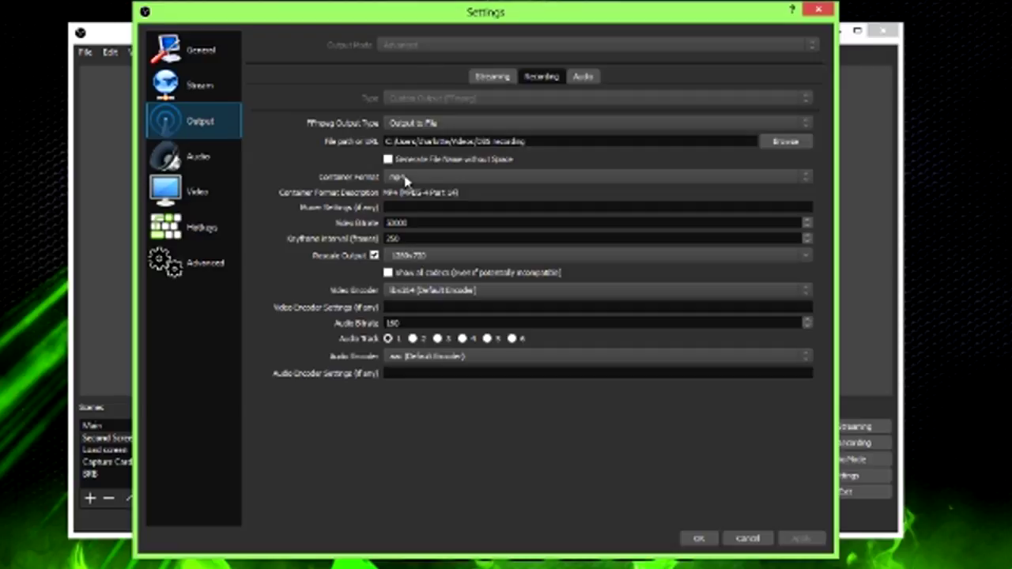
double_click(415, 223)
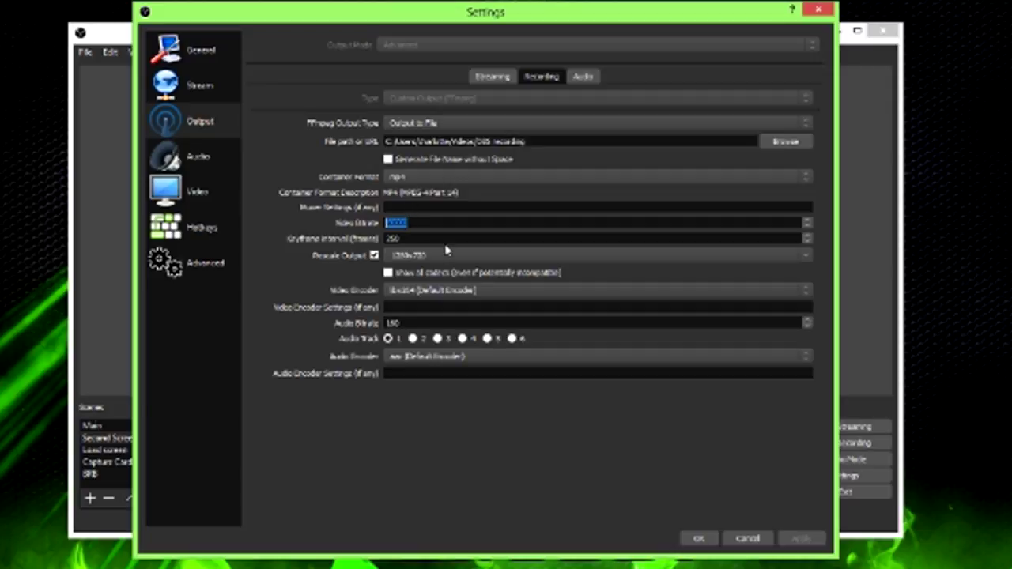
type("30000")
Step: Review the bitrate in the streaming output settings and choose superfast as the CPU usage preset
left_click(490, 77)
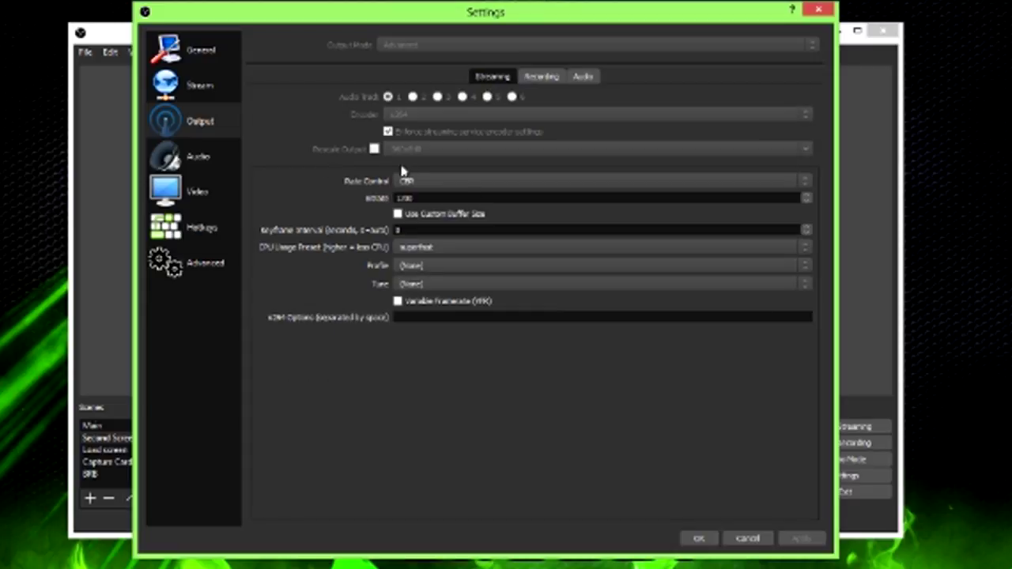
double_click(434, 203)
left_click(445, 249)
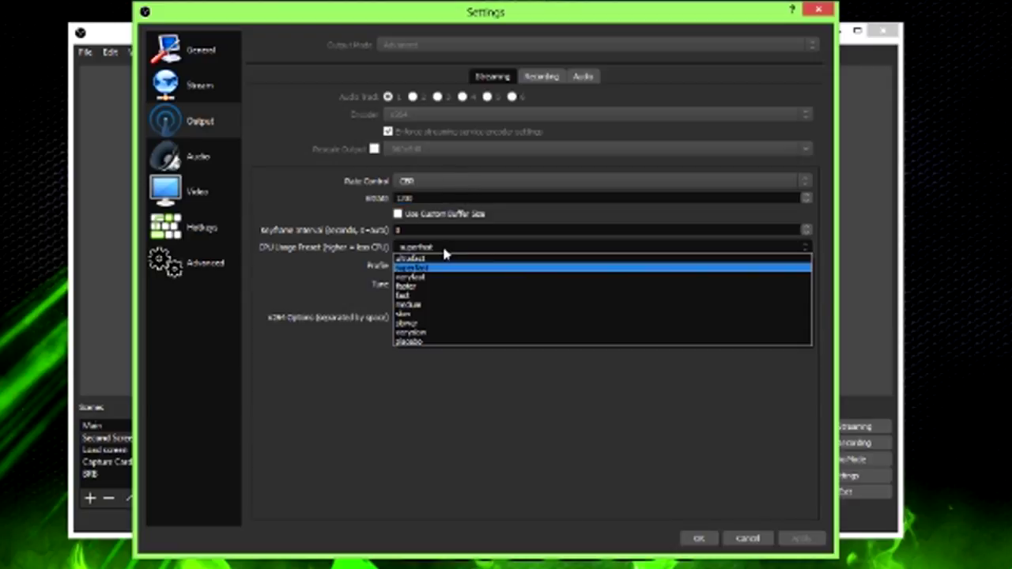
left_click(442, 245)
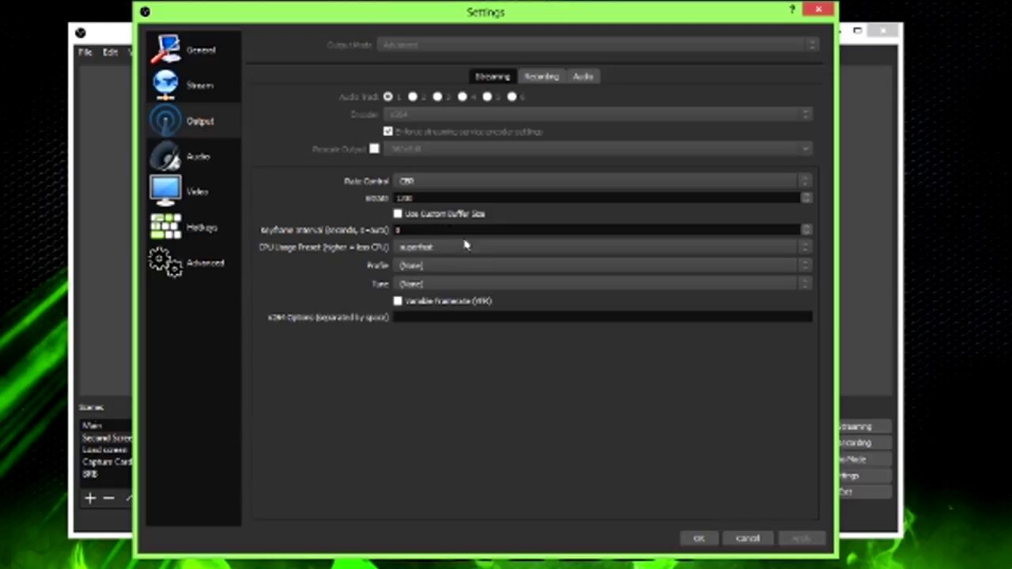
double_click(403, 198)
left_click(419, 197)
double_click(423, 198)
left_click(424, 197)
left_click(428, 248)
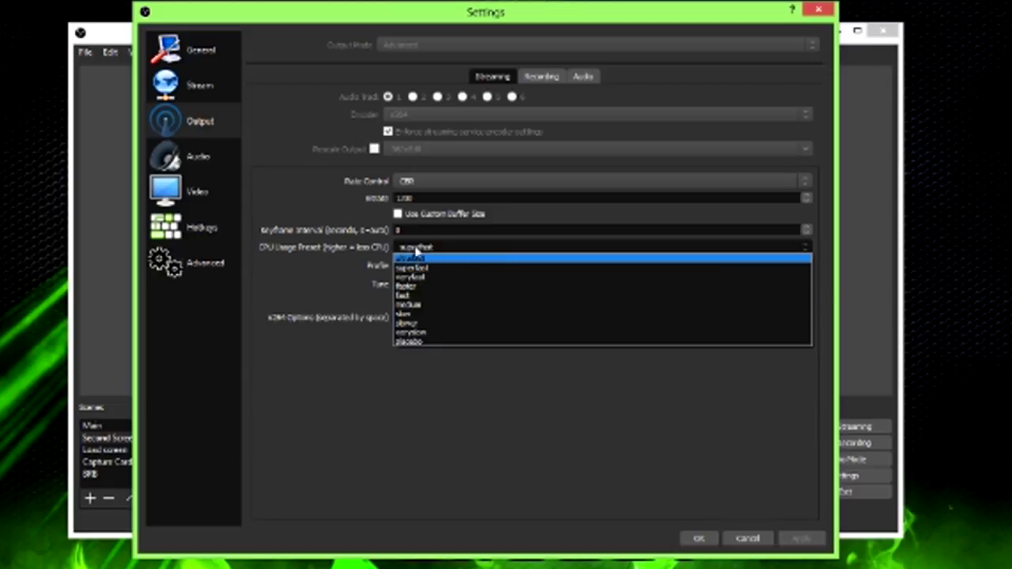
left_click(413, 270)
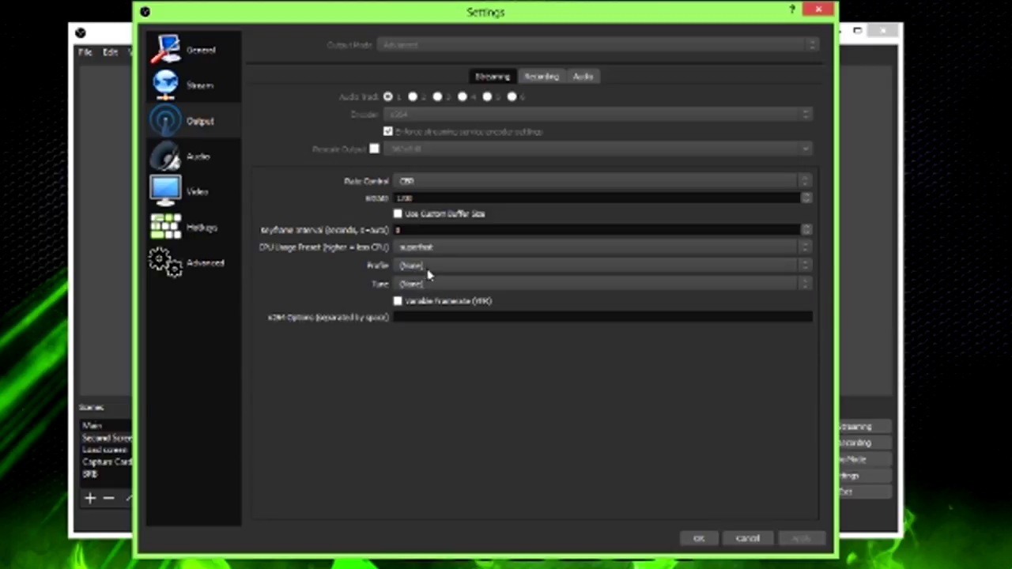
double_click(407, 198)
Step: Set the desktop audio device to Default in the audio settings
left_click(212, 154)
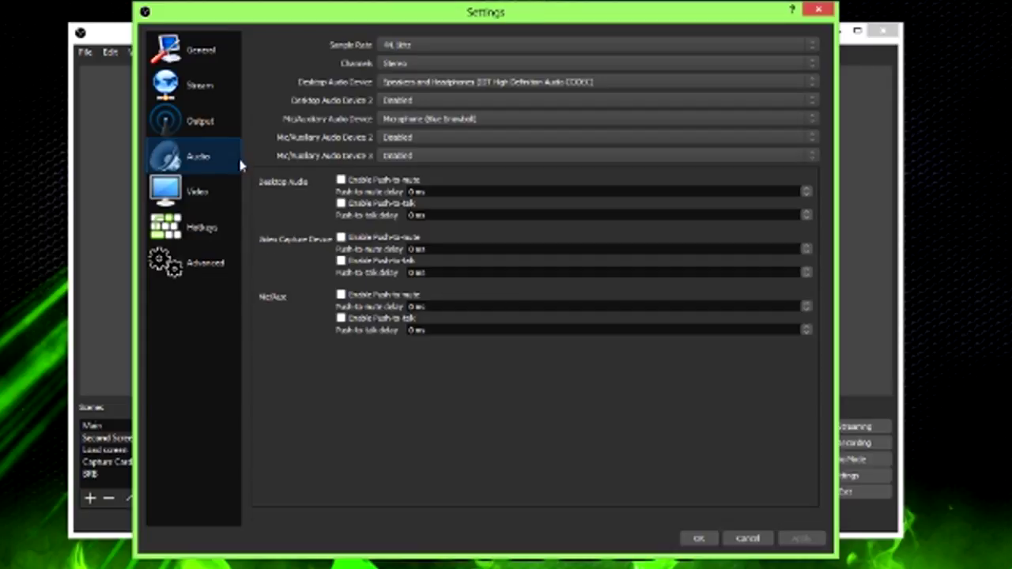
left_click(545, 84)
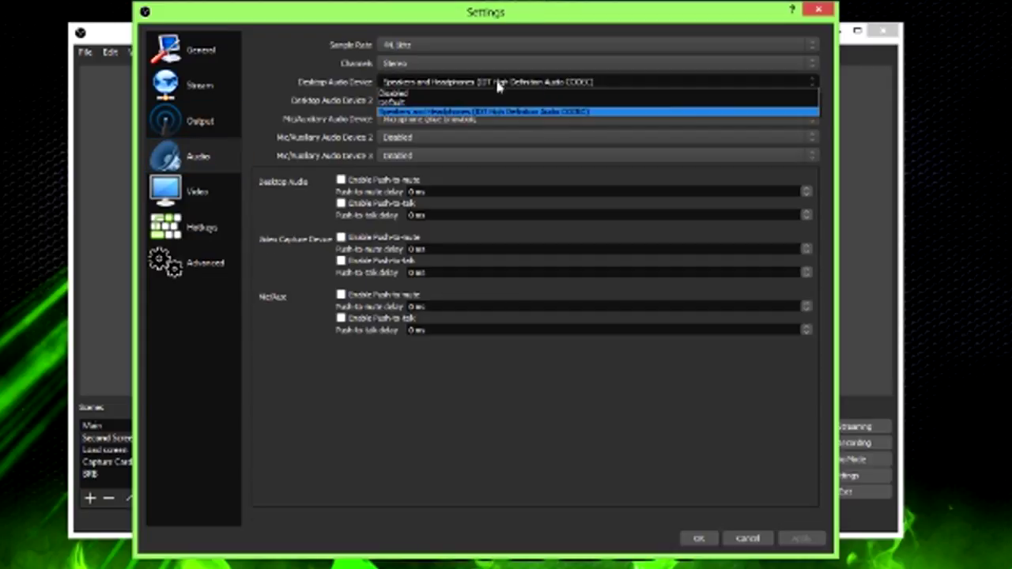
left_click(411, 79)
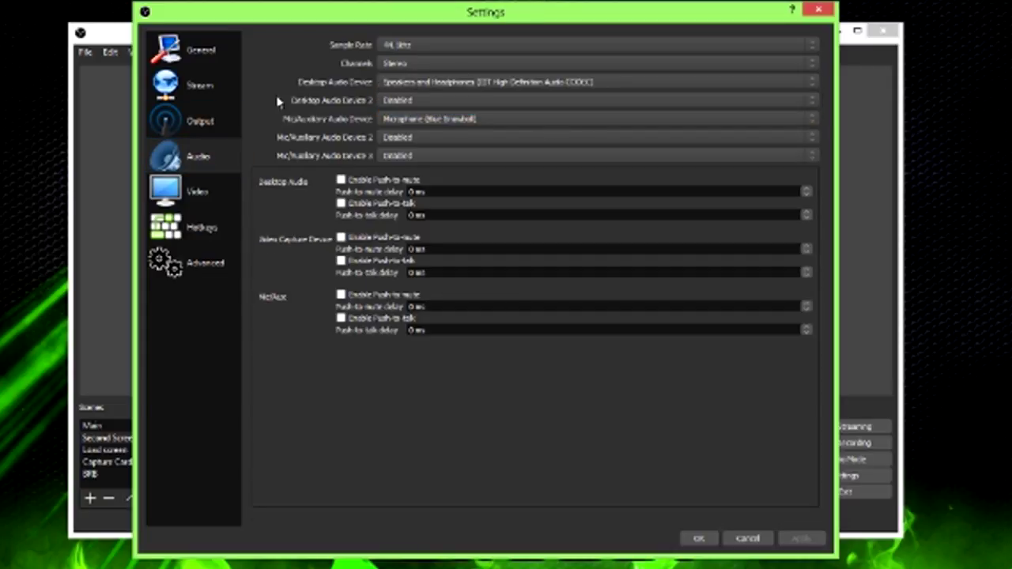
left_click(442, 85)
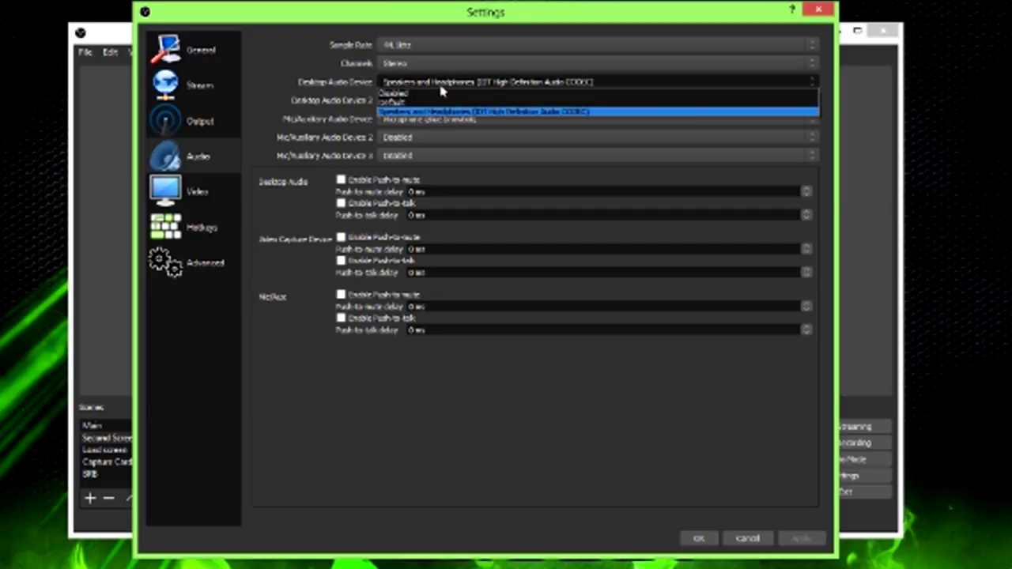
left_click(431, 101)
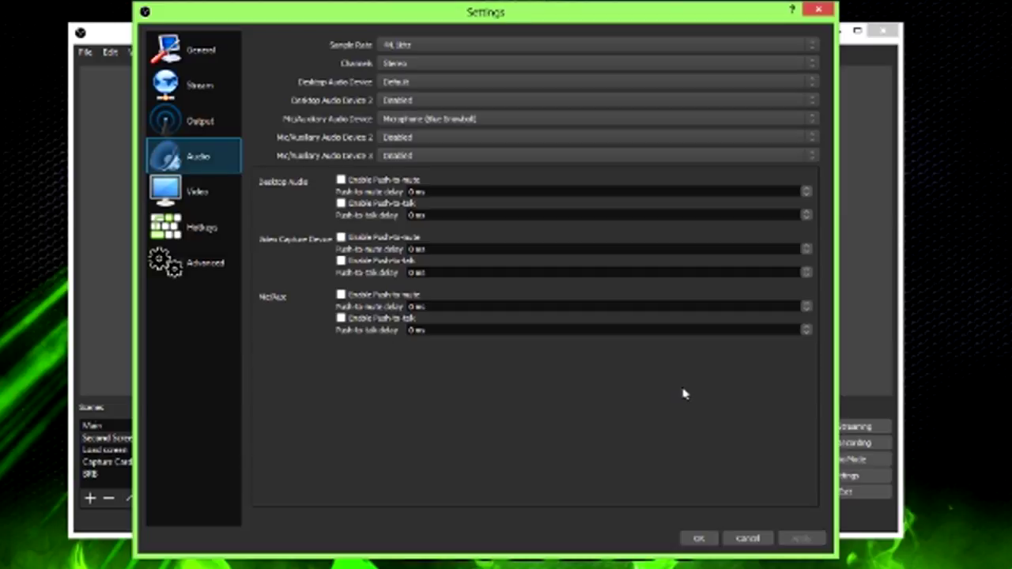
Step: Choose Microphone (Blue Snowball) as the first mic/auxiliary audio device and review the sample rate and channels options
left_click(452, 118)
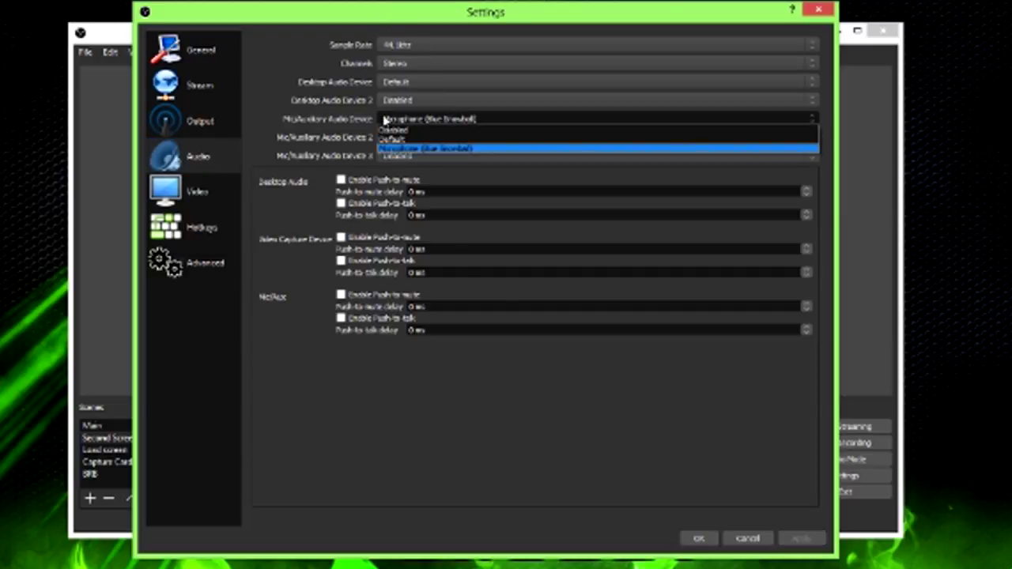
left_click(414, 149)
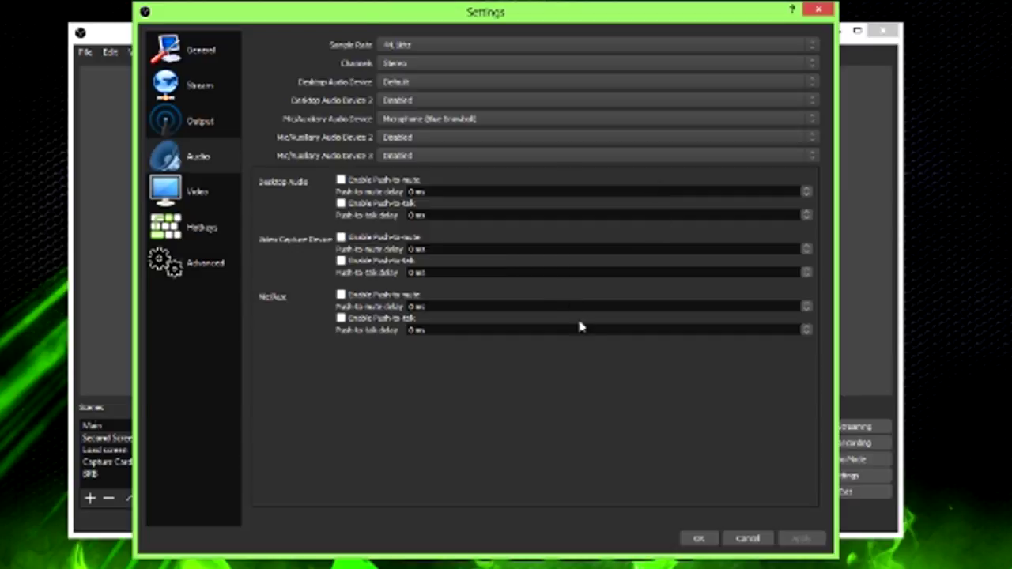
left_click(412, 46)
left_click(411, 52)
left_click(415, 63)
left_click(416, 72)
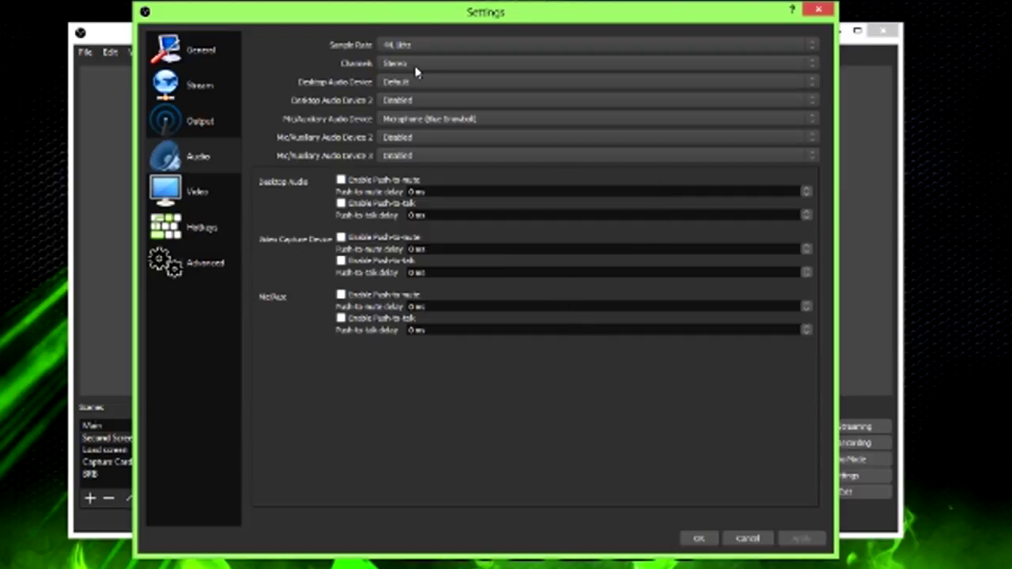
Step: Look over the video and advanced settings, and set the stream service to Twitch with the EU: London, UK server
left_click(188, 197)
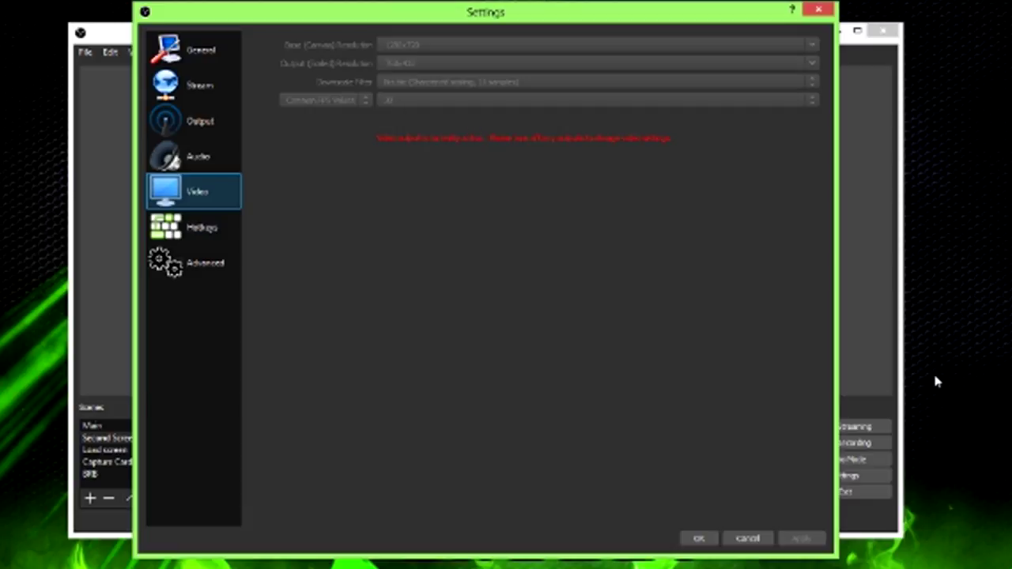
left_click(204, 261)
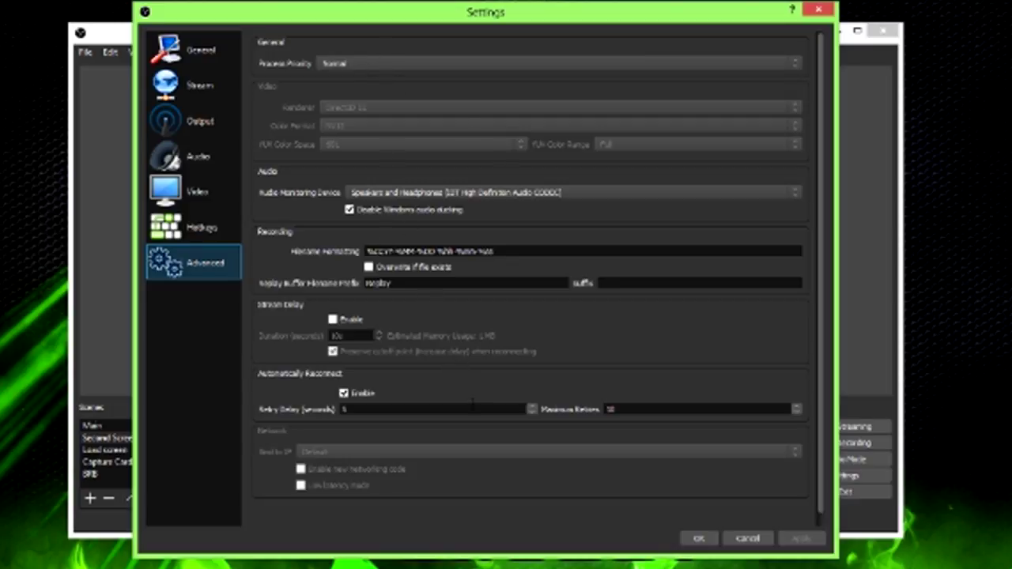
left_click(178, 87)
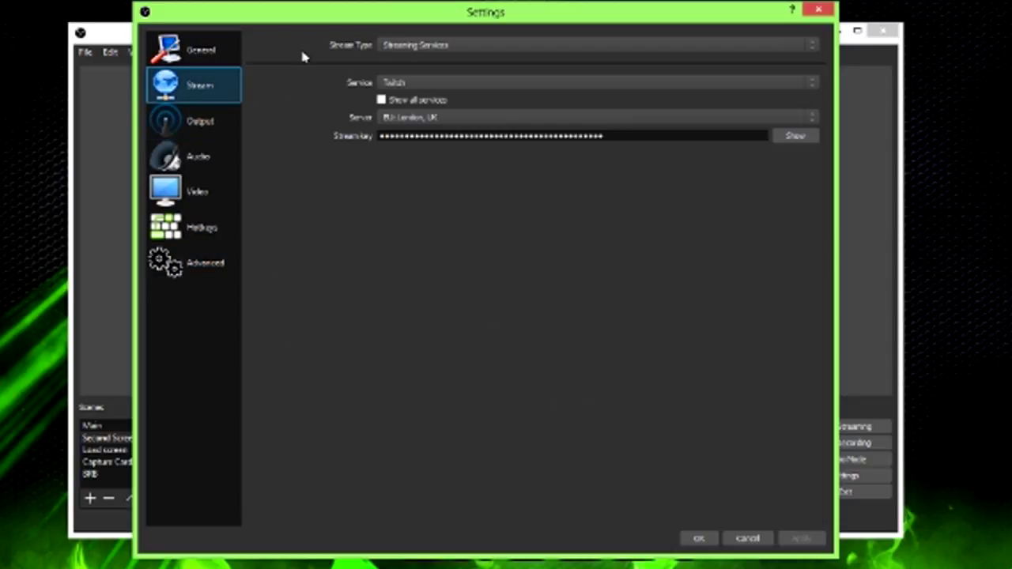
left_click(451, 86)
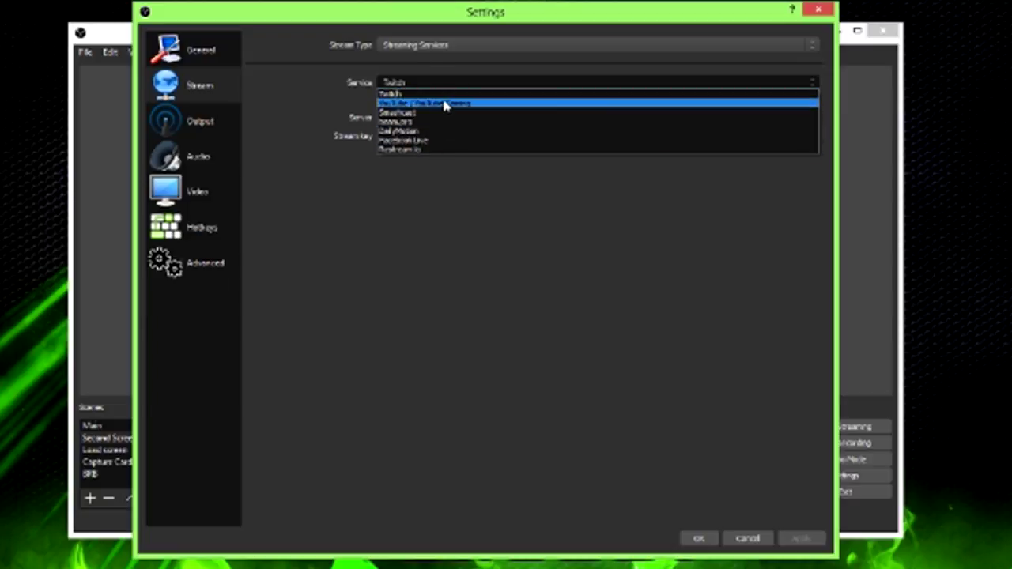
left_click(427, 94)
left_click(483, 119)
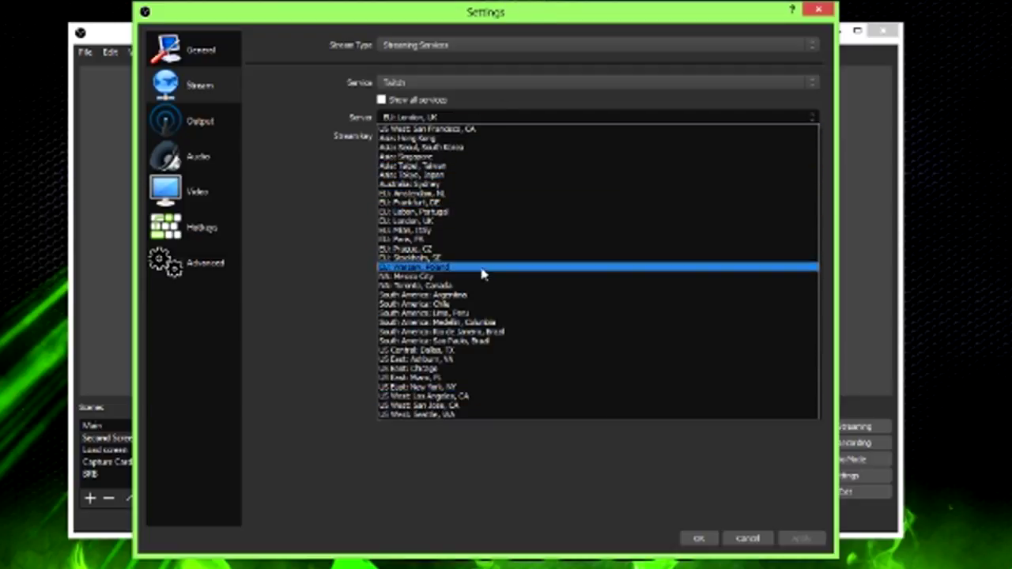
left_click(477, 222)
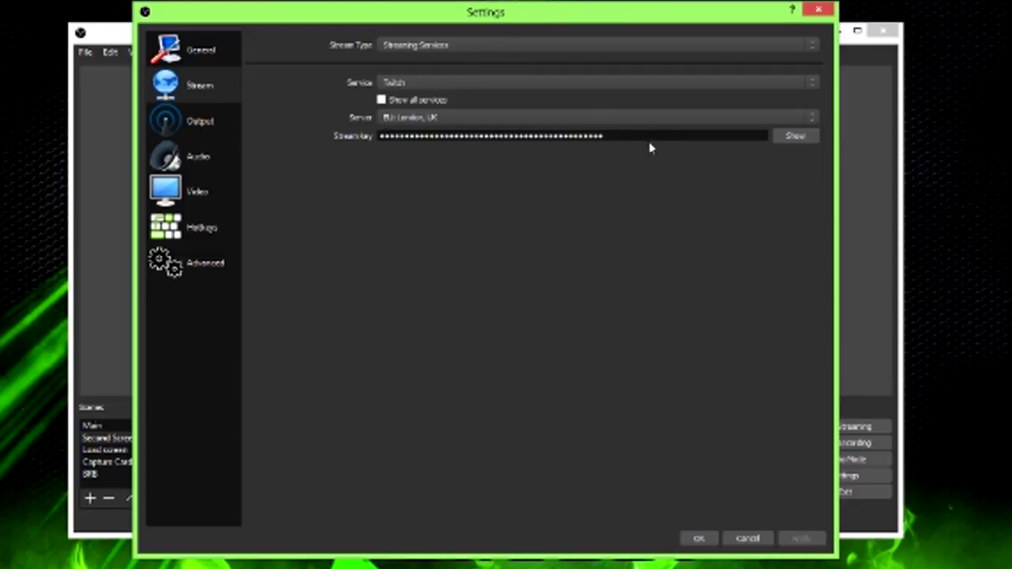
Step: Highlight the stored stream key without altering it, and save the settings
left_click_drag(650, 139, 263, 126)
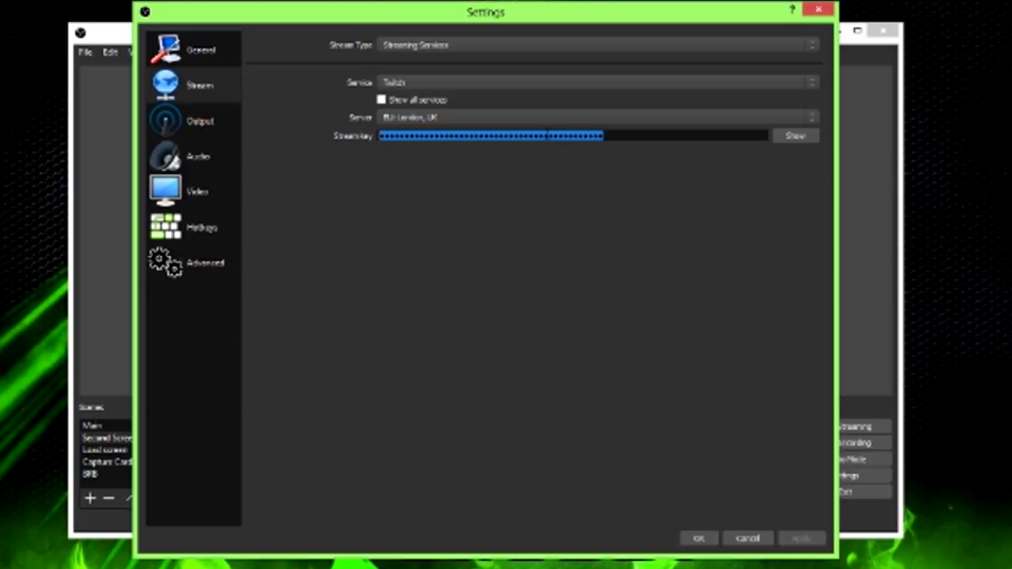
left_click(558, 136)
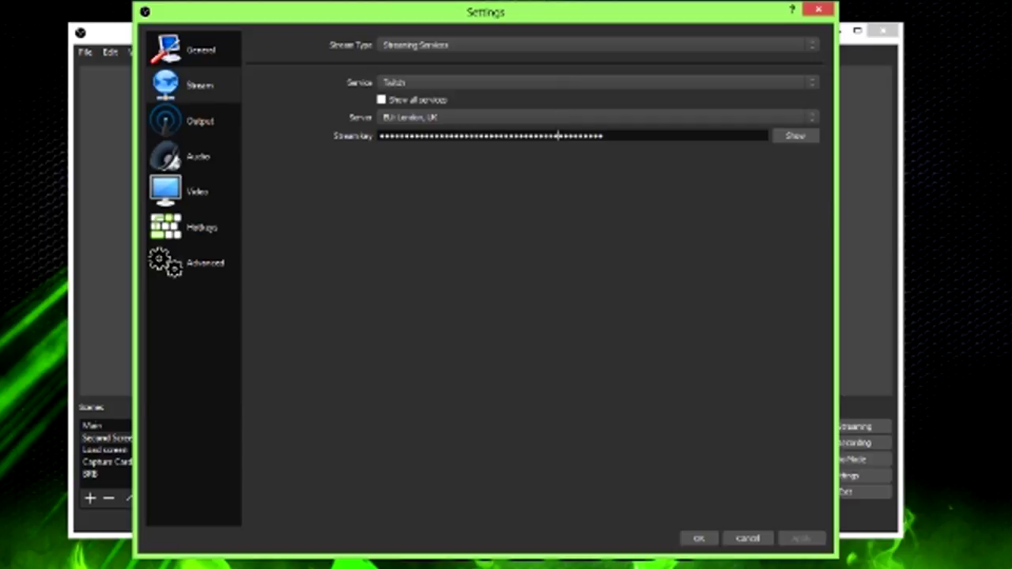
left_click(699, 539)
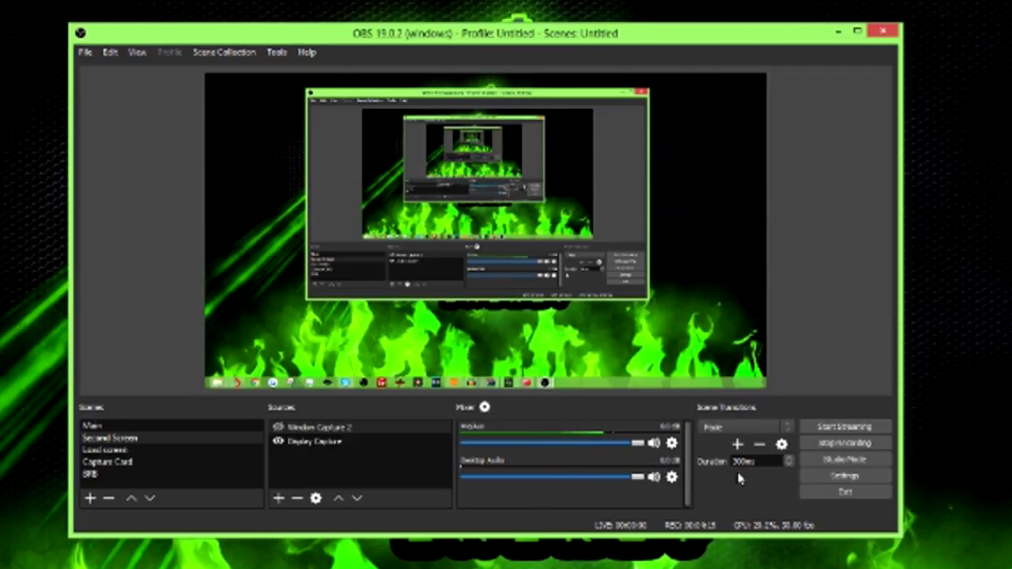
Step: Re-enter 30000 as the recording video bitrate, view the video settings, and save
left_click(821, 475)
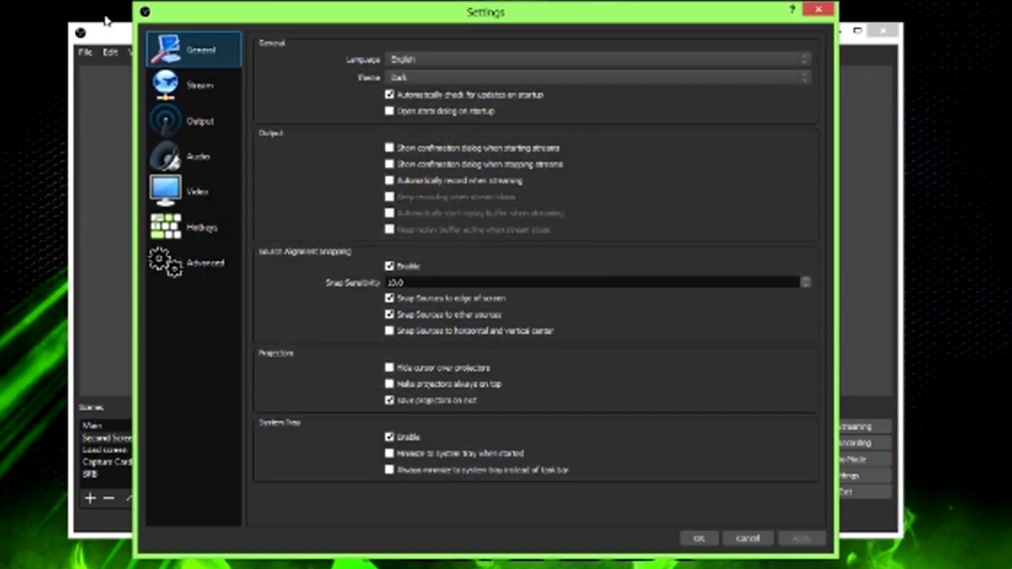
left_click(198, 120)
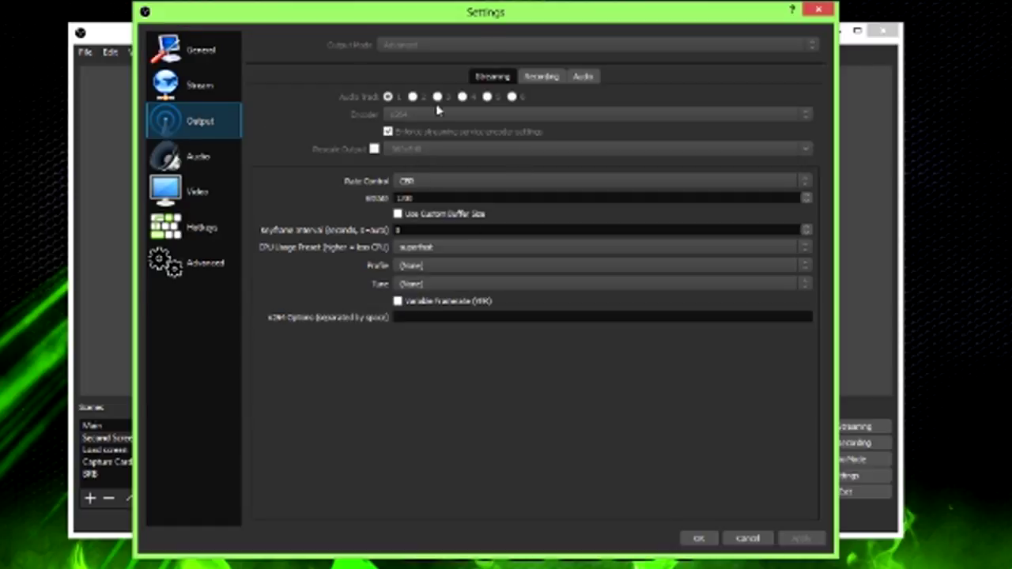
left_click(541, 76)
double_click(396, 223)
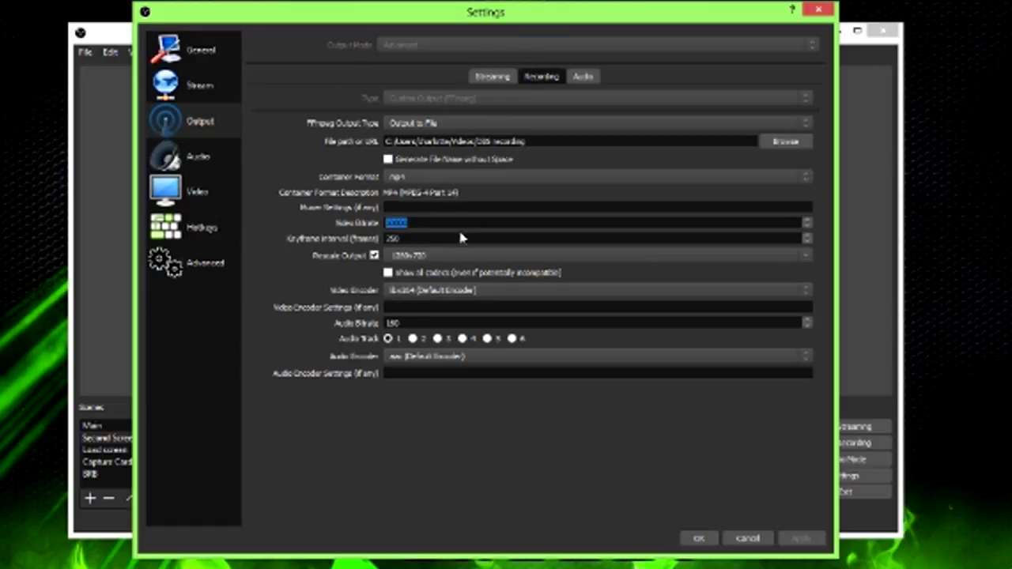
type("30000")
left_click(190, 192)
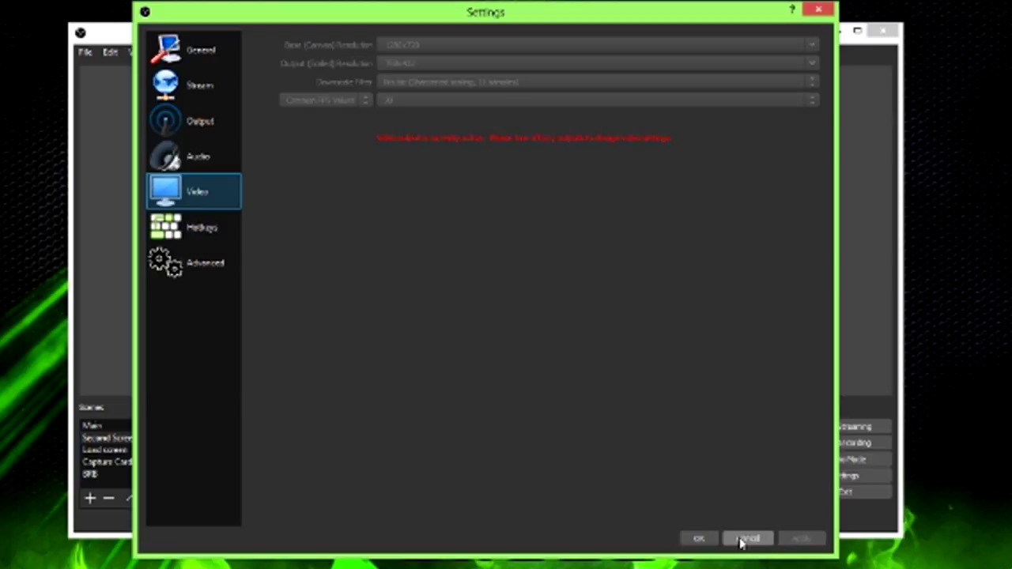
left_click(699, 538)
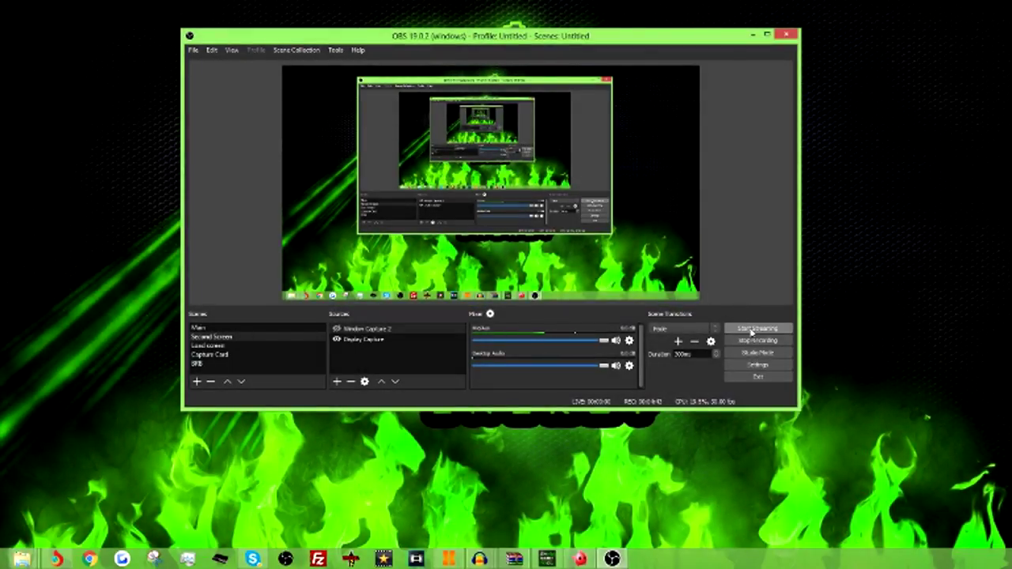
Step: Run a short test stream, stop it, and minimise the program window
left_click(753, 328)
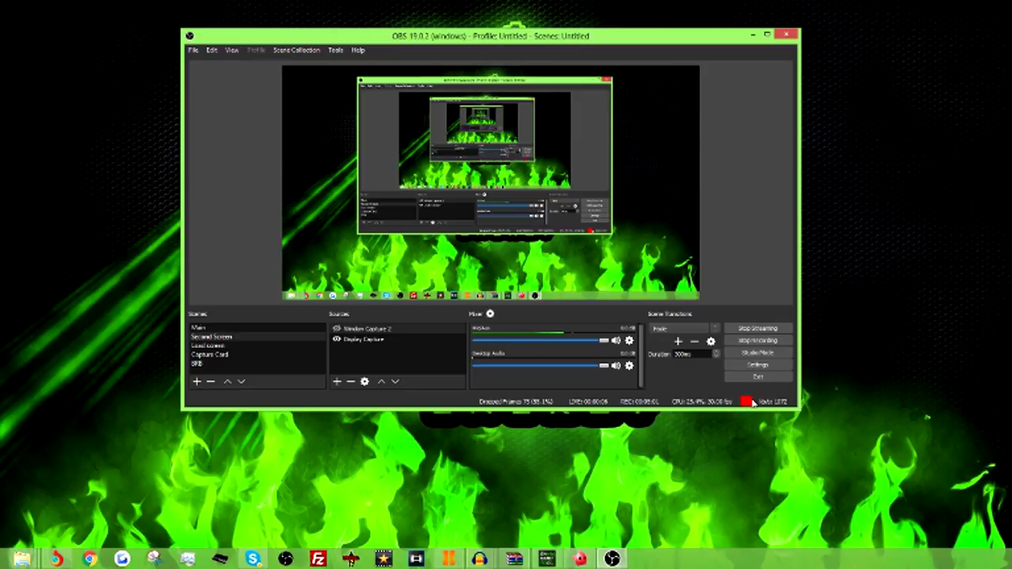
left_click(757, 328)
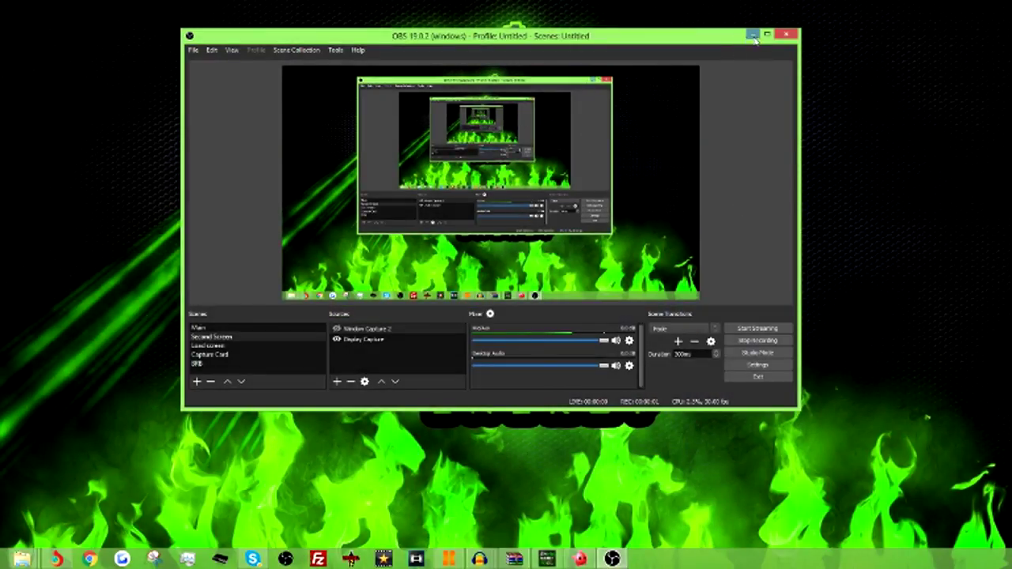
left_click(752, 35)
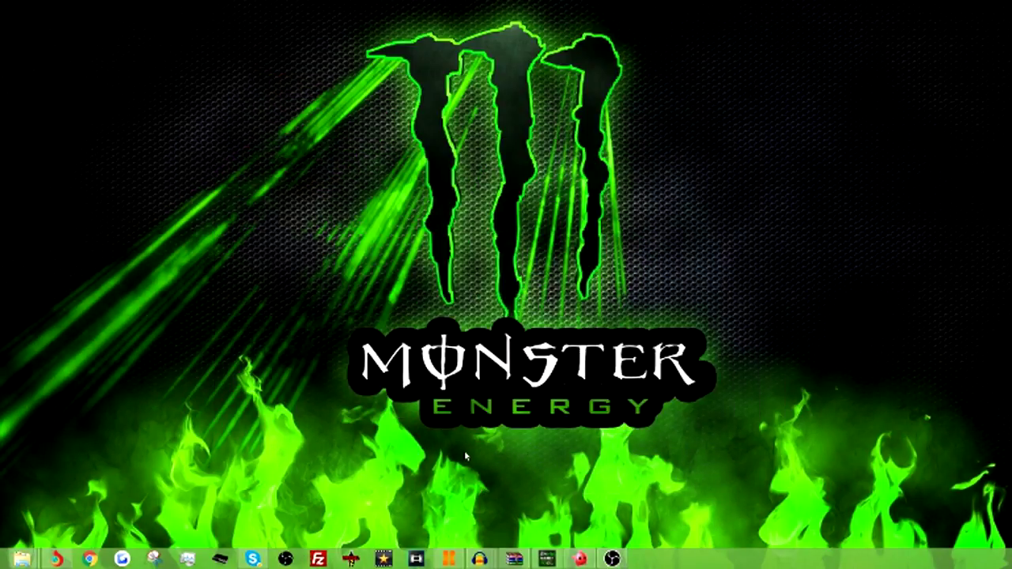